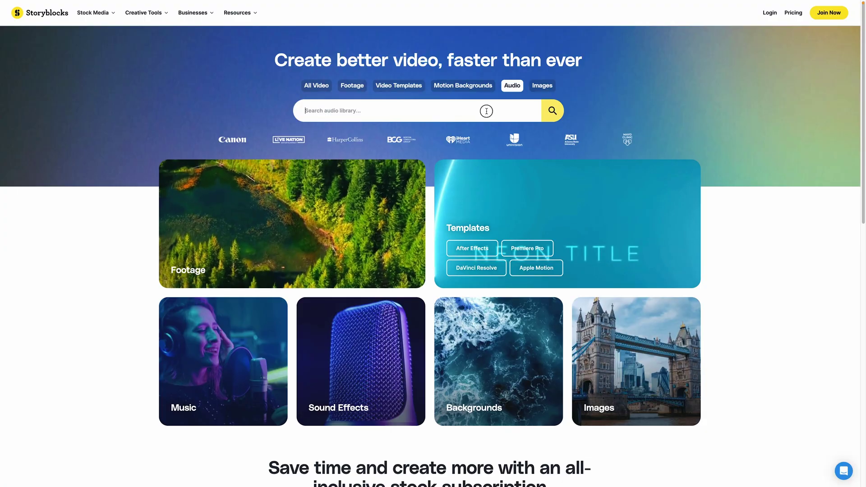
Search the Storyblocks audio library for 'City ambient' sound effects.
{"action": "left_click", "coordinate": [487, 111]}
{"action": "type", "text": "City ambient"}
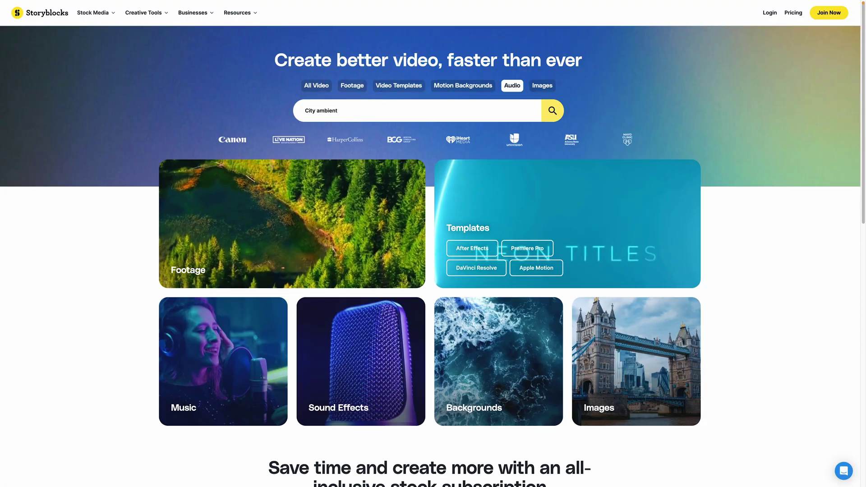
{"action": "key", "text": "Return"}
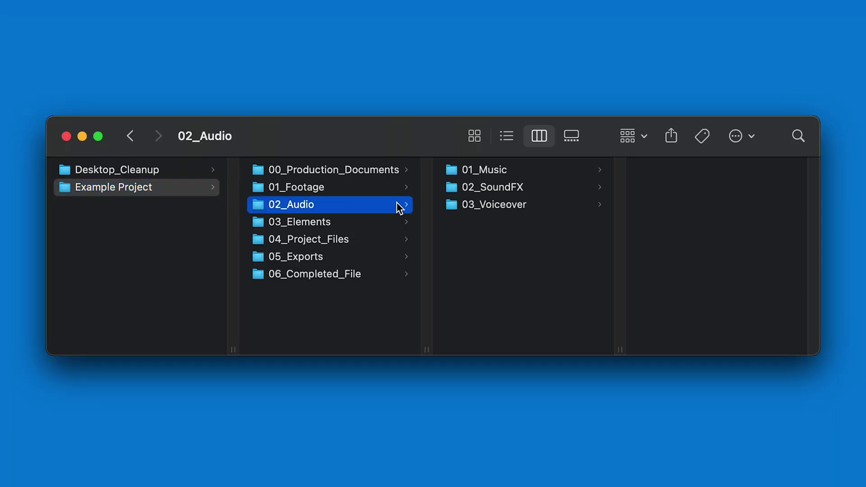
Drag the 02_SoundFX subfolders from Finder into Premiere's Project panel.
{"action": "left_click", "coordinate": [564, 193]}
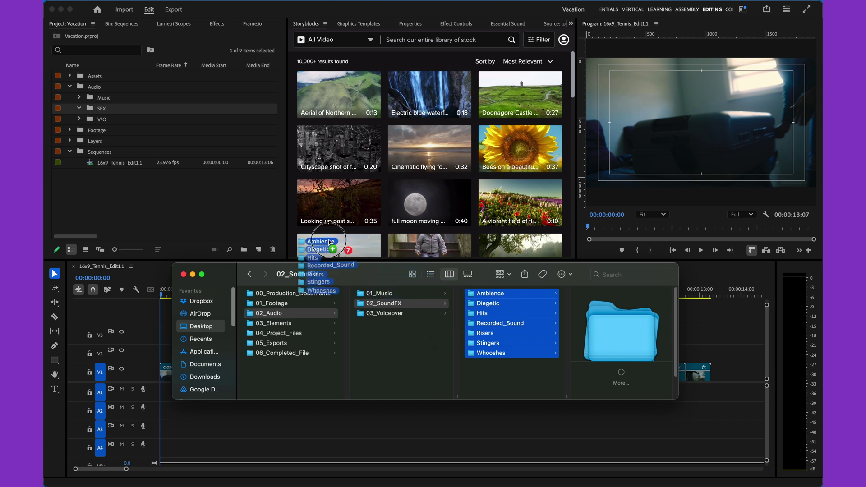
{"action": "left_click_drag", "start_coordinate": [171, 203], "coordinate": [172, 204]}
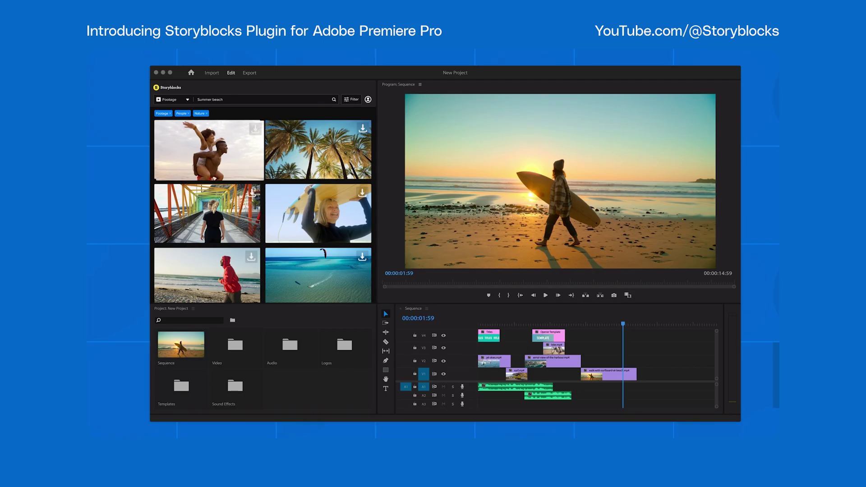
Download the beach clip from Storyblocks in 4K MP4.
{"action": "left_click", "coordinate": [565, 185]}
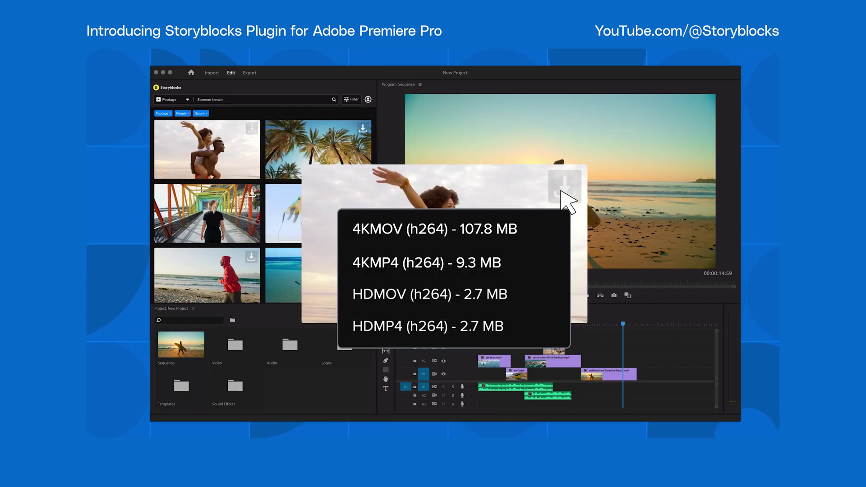
{"action": "left_click", "coordinate": [496, 264]}
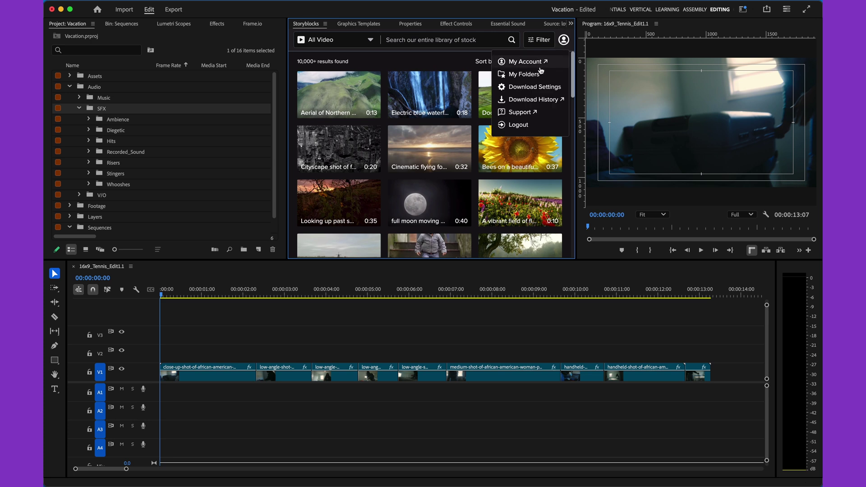
Set the Storyblocks download destination to 02_SoundFX, then download the whoosh hit as WAV.
{"action": "left_click", "coordinate": [528, 88]}
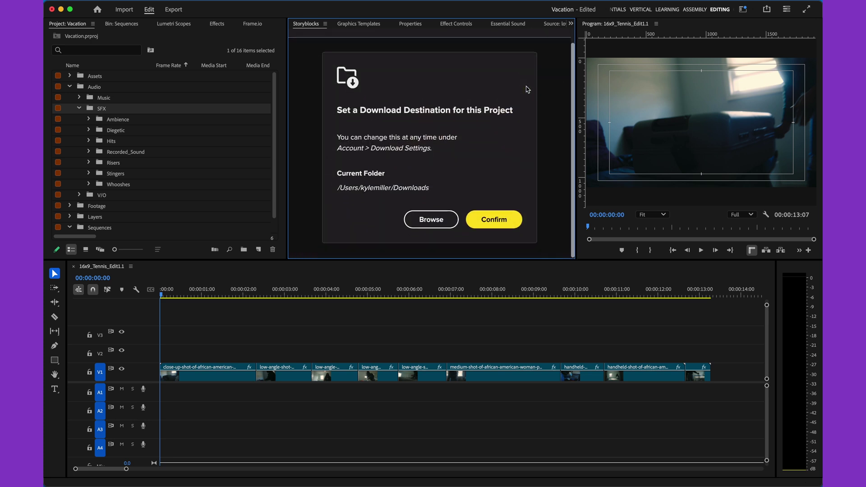
{"action": "left_click", "coordinate": [429, 224]}
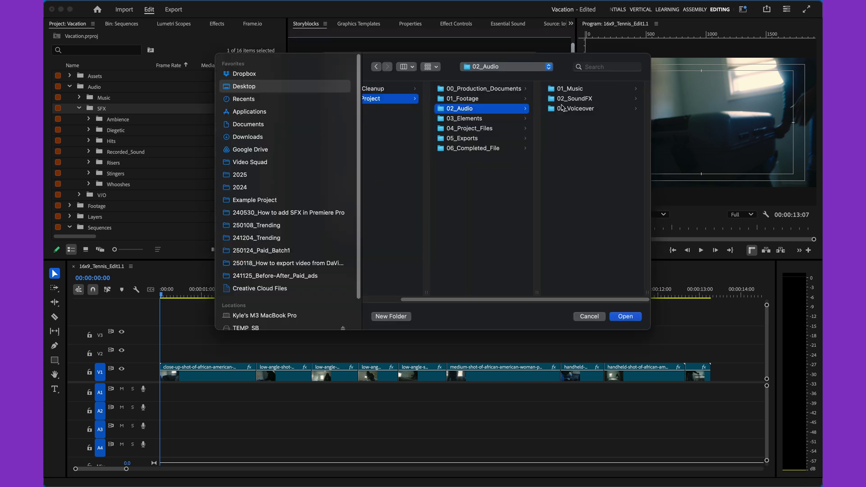
{"action": "left_click", "coordinate": [586, 100]}
{"action": "left_click", "coordinate": [625, 316]}
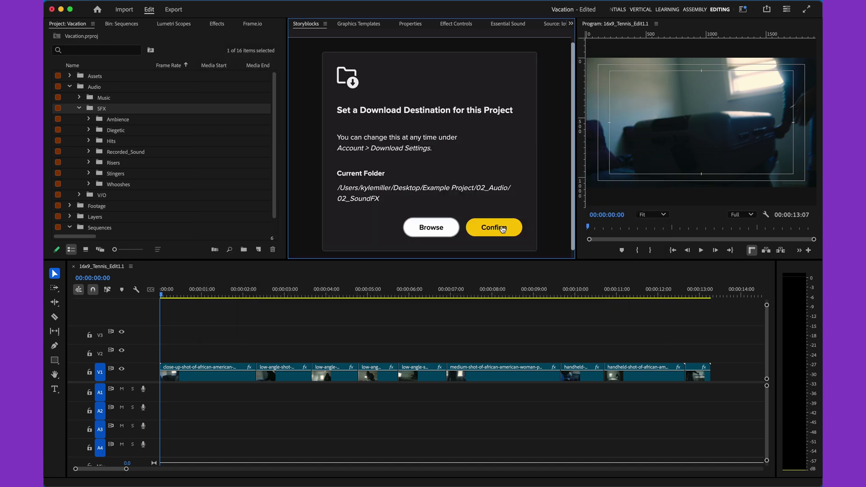
{"action": "left_click", "coordinate": [493, 227]}
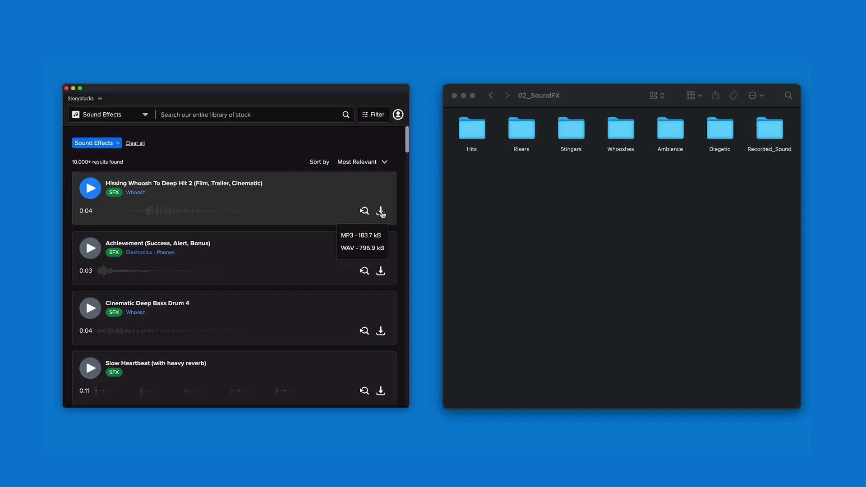
{"action": "left_click", "coordinate": [358, 249]}
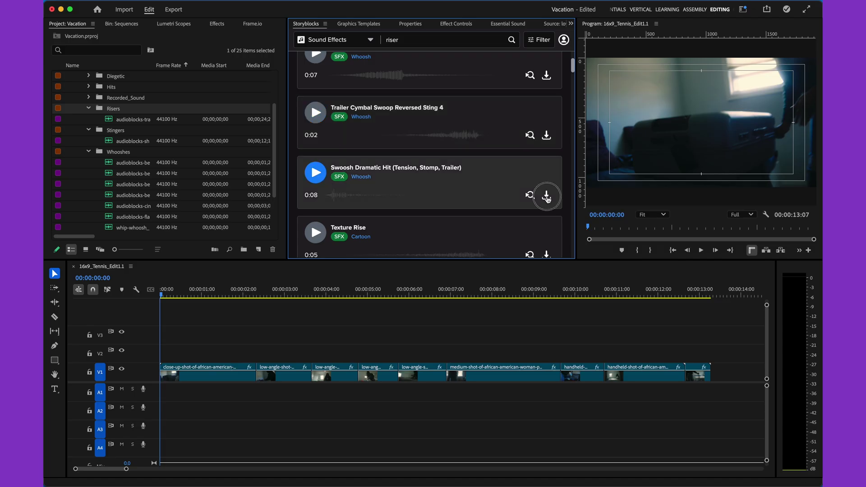
Download Swoosh Dramatic Hit and Light Game Reverse Flyby 2 as WAV files.
{"action": "left_click", "coordinate": [537, 233]}
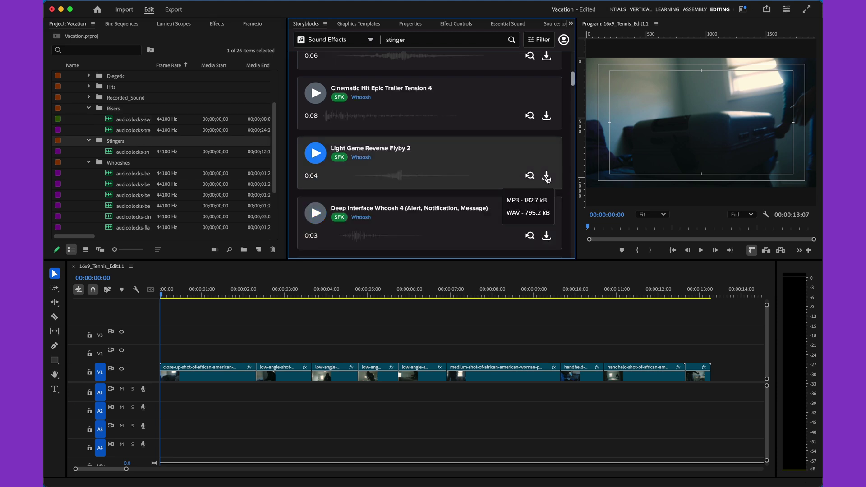
{"action": "left_click", "coordinate": [538, 215]}
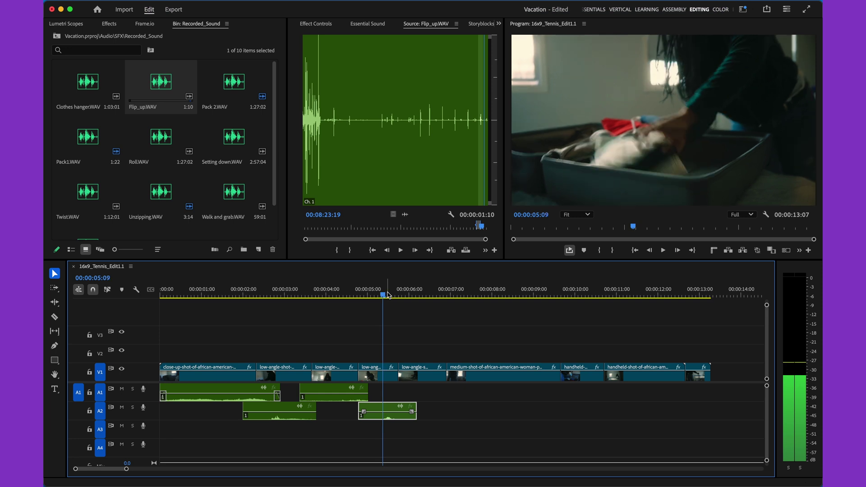
Nudge the playhead back one frame to align foley clips on A1 and A2.
{"action": "left_click_drag", "start_coordinate": [389, 295], "coordinate": [389, 295]}
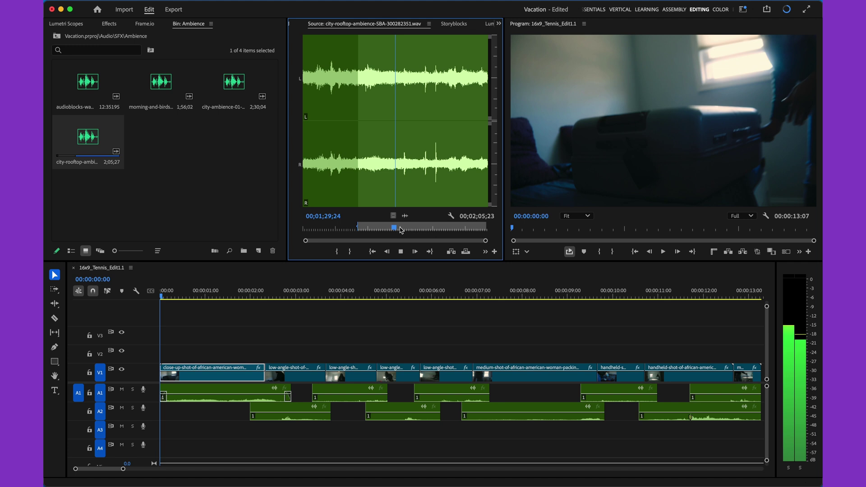
Mark an out point on the city rooftop ambience and place it on track A3.
{"action": "key", "text": "o"}
{"action": "key", "text": "space"}
{"action": "left_click_drag", "start_coordinate": [404, 218], "coordinate": [158, 427]}
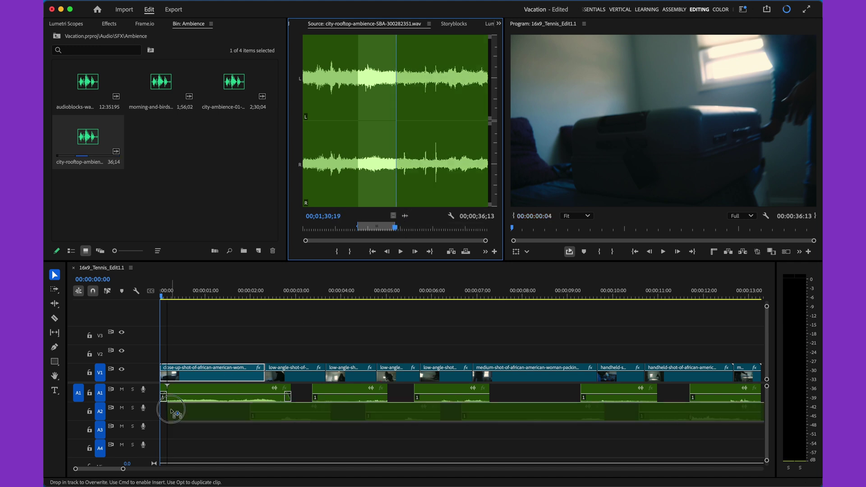